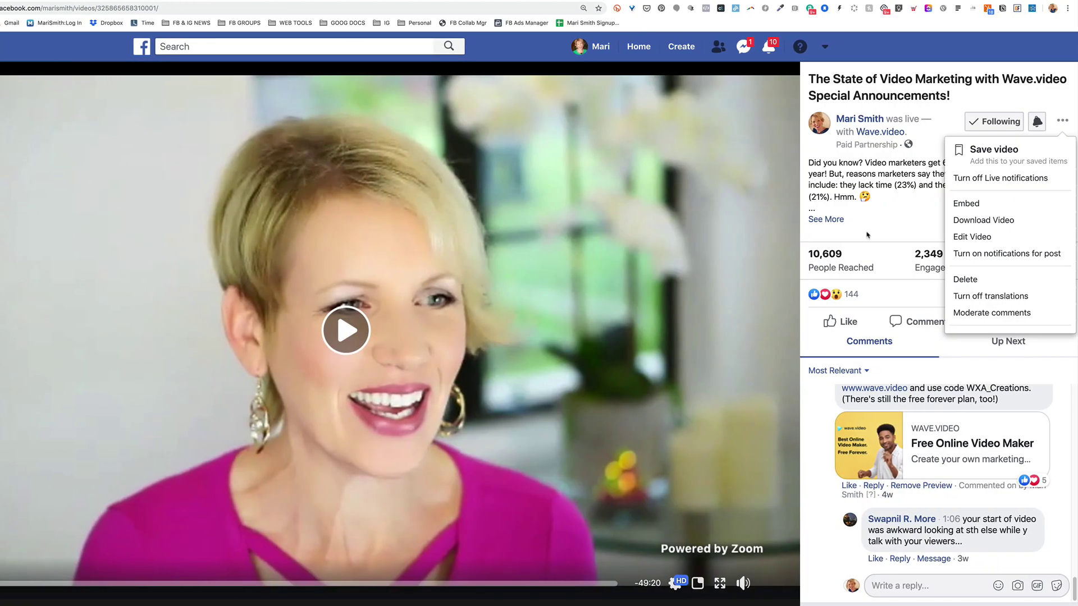
Open the live video 'The State of Video Marketing with Wave.video Special Announcements!' and choose Edit Video.
left_click(867, 235)
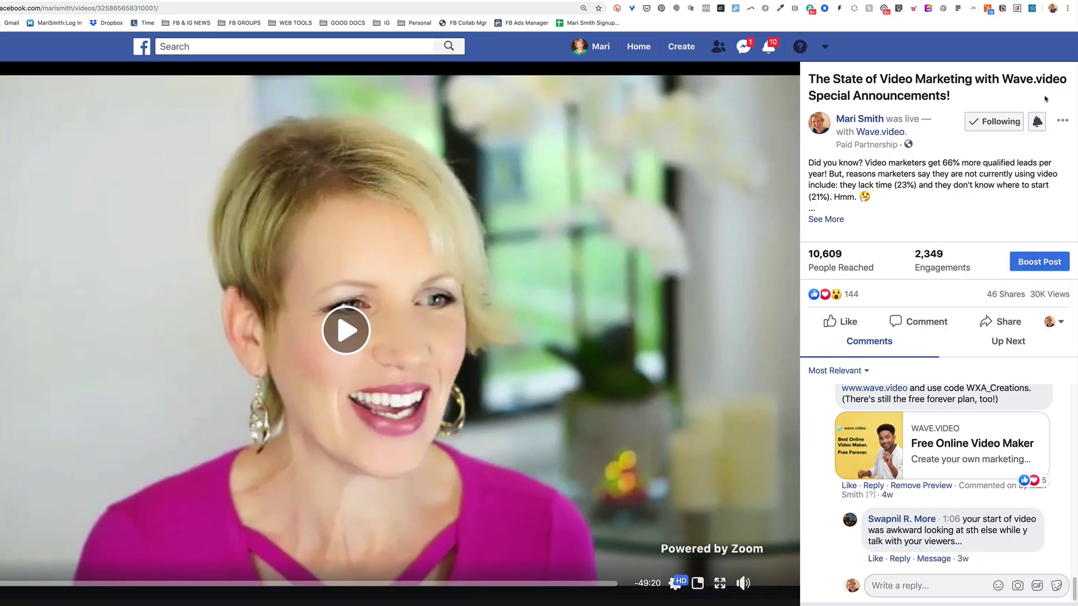
left_click(1063, 120)
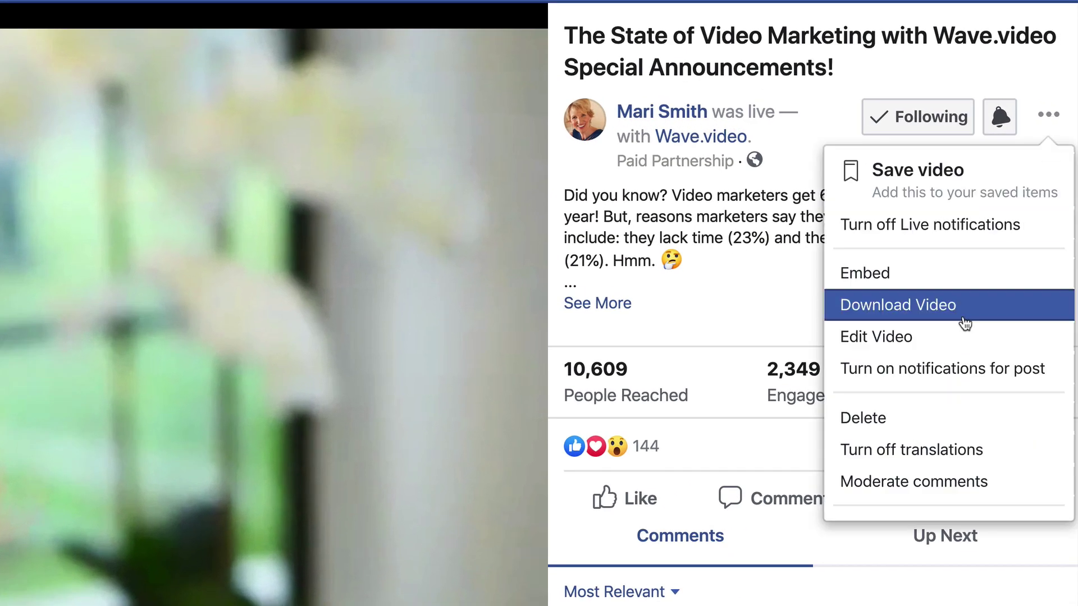
left_click(929, 343)
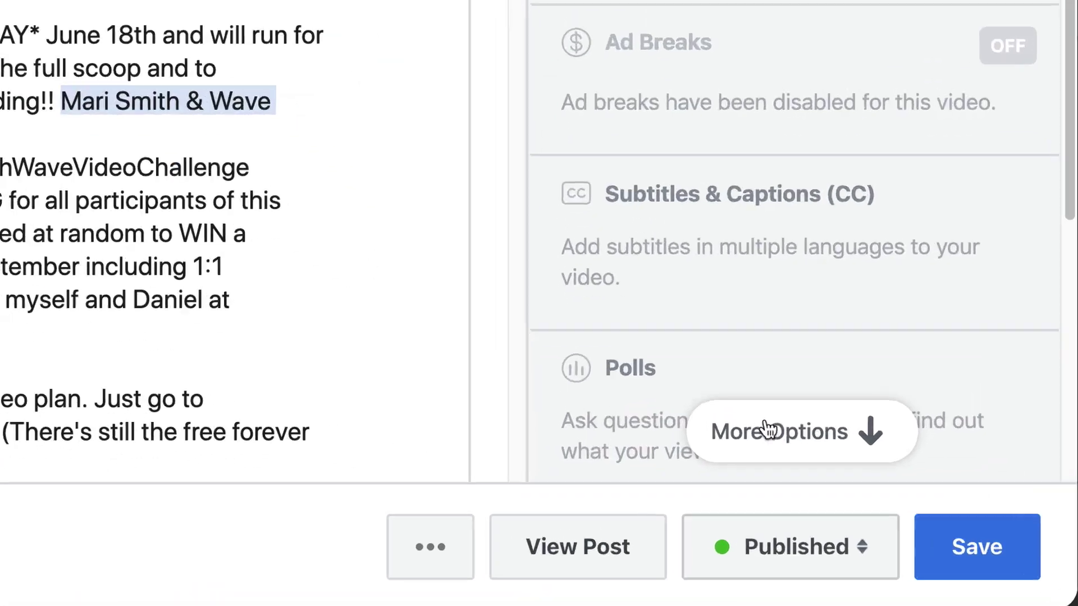
Reveal the Video Trimming section, showing the trim range 00:00.000 to 49:22.000.
scroll(743, 438, "down", 2)
scroll(786, 289, "down", 2)
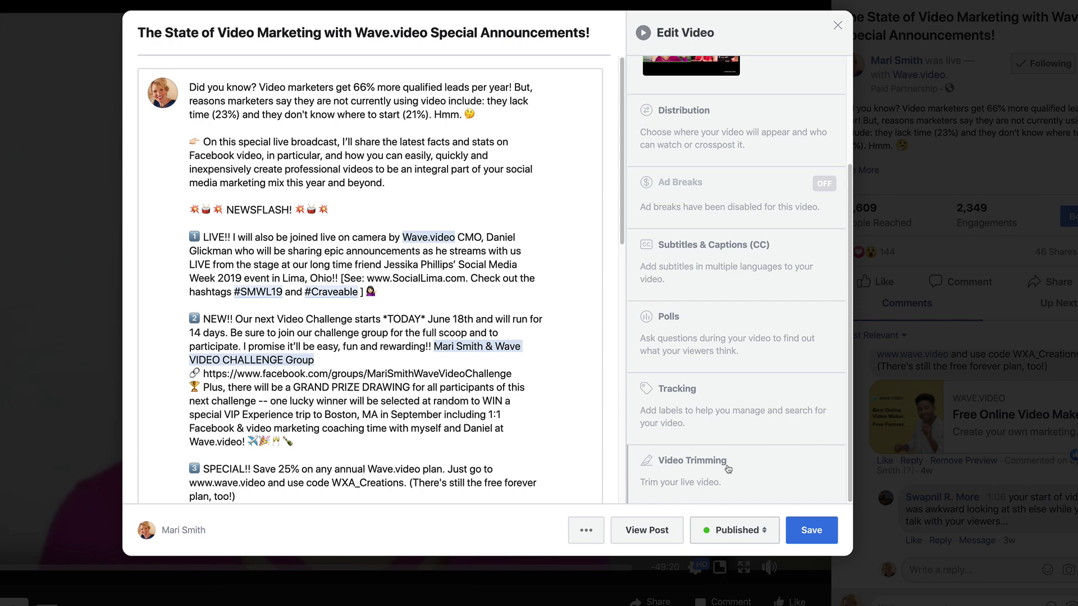
left_click(729, 470)
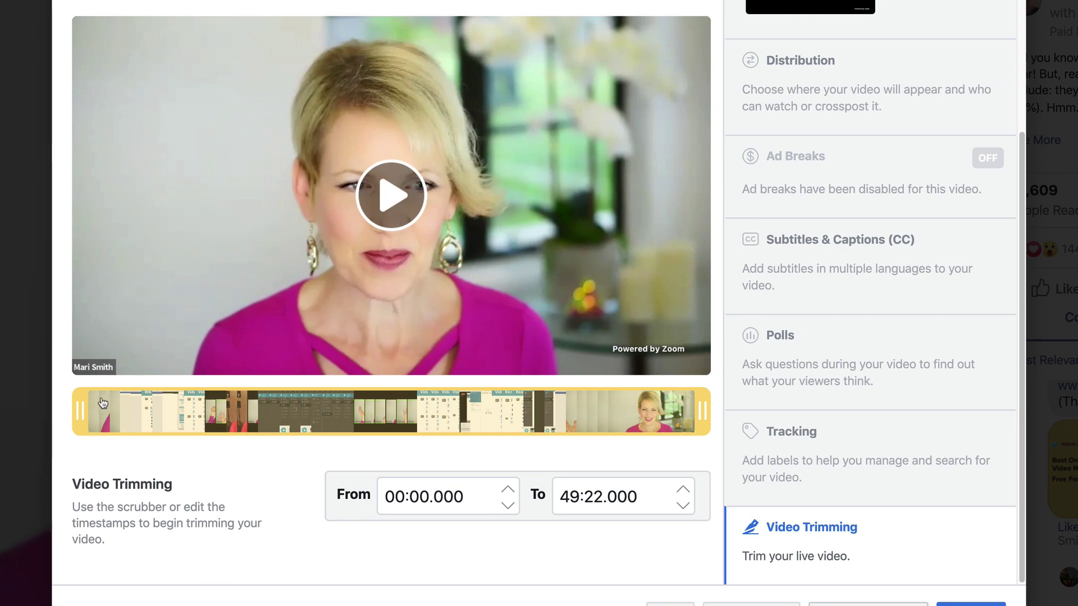
Drag the left trim handle later until the From time reads 01:02.531.
mouse_move(77, 407)
left_click_drag(89, 413, 96, 415)
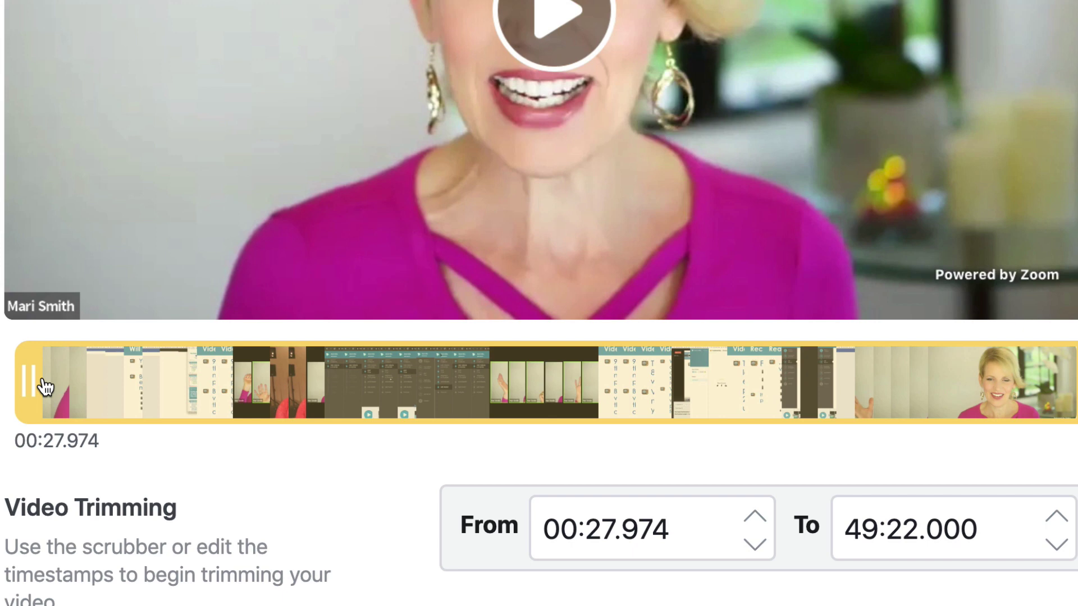
left_click_drag(46, 388, 54, 393)
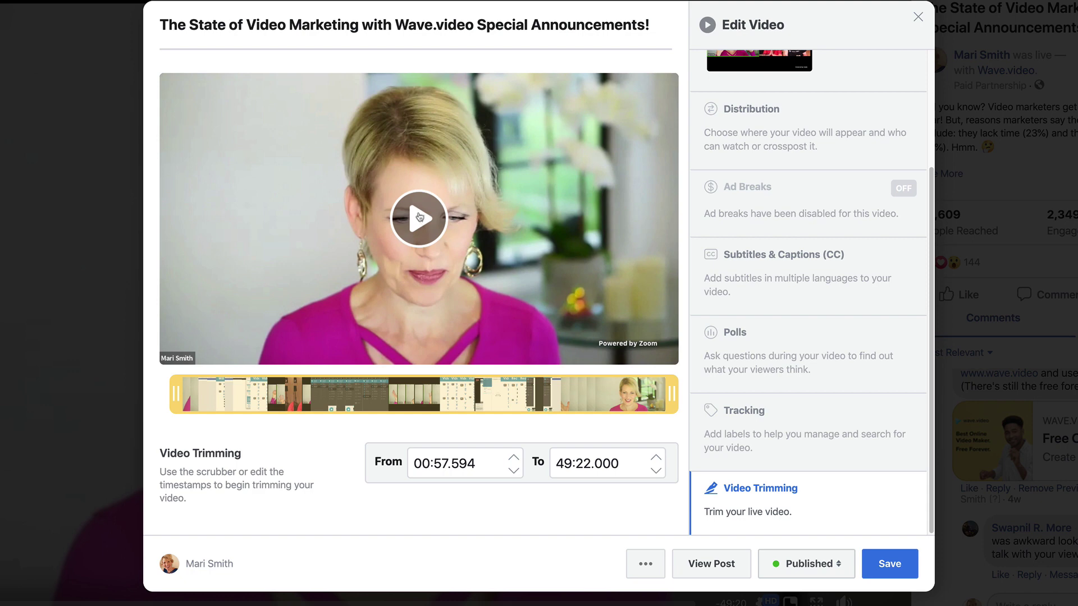
left_click_drag(176, 390, 185, 394)
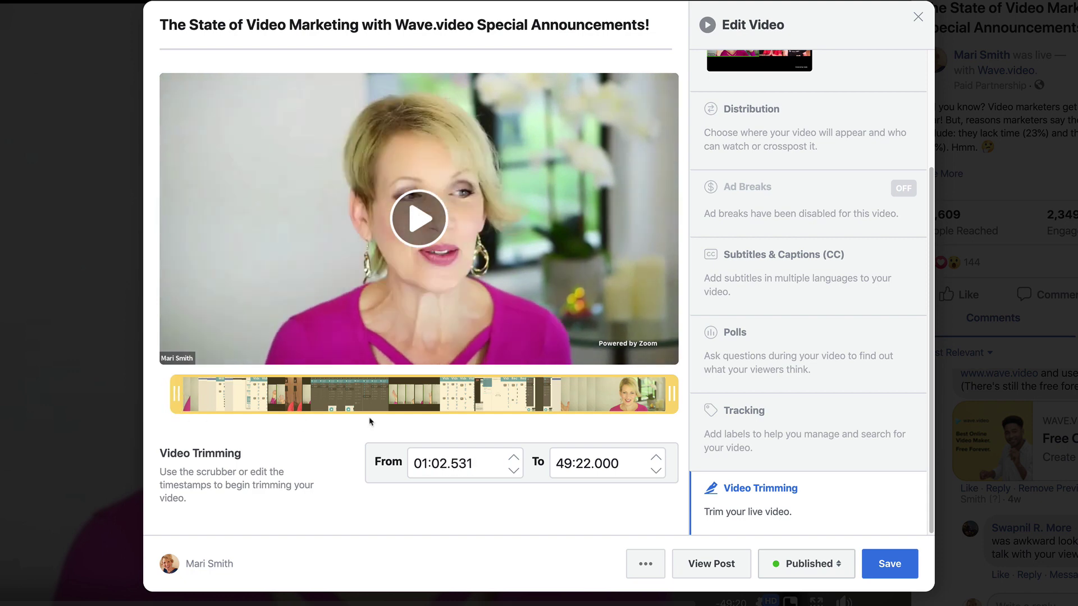
Step the From time back in small increments toward one minute.
left_click(513, 470)
left_click(513, 470)
left_click(513, 471)
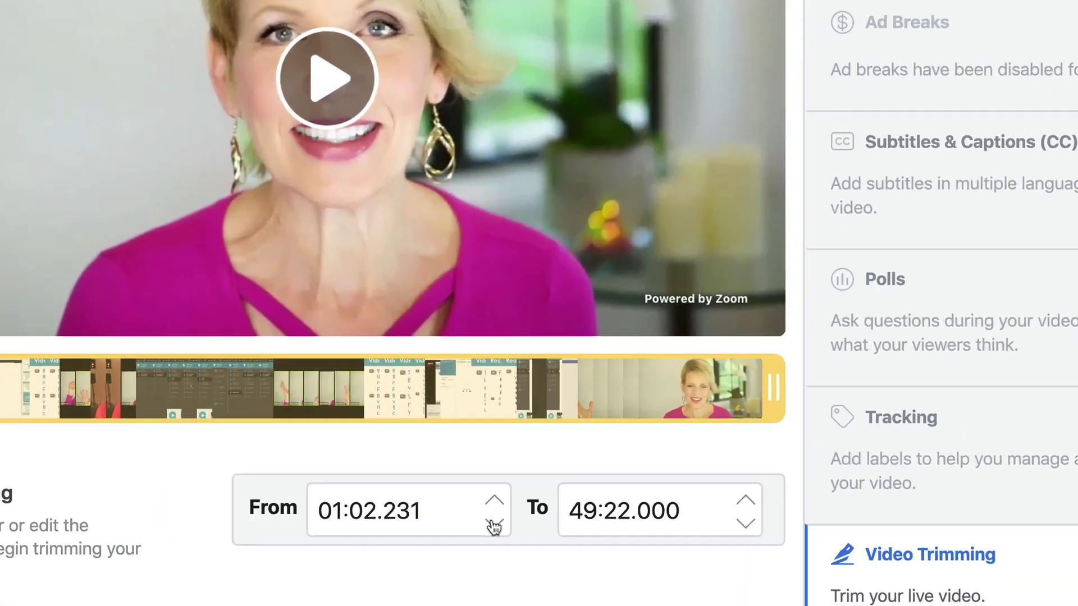
left_click(494, 524)
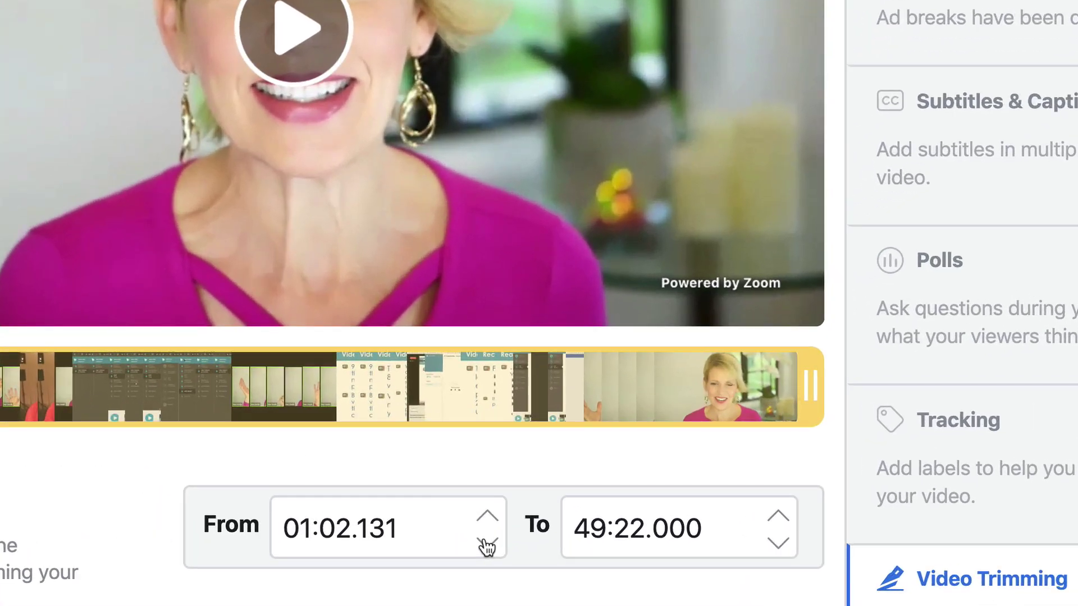
left_click(494, 523)
left_click(495, 524)
left_click(495, 524)
left_click(495, 524)
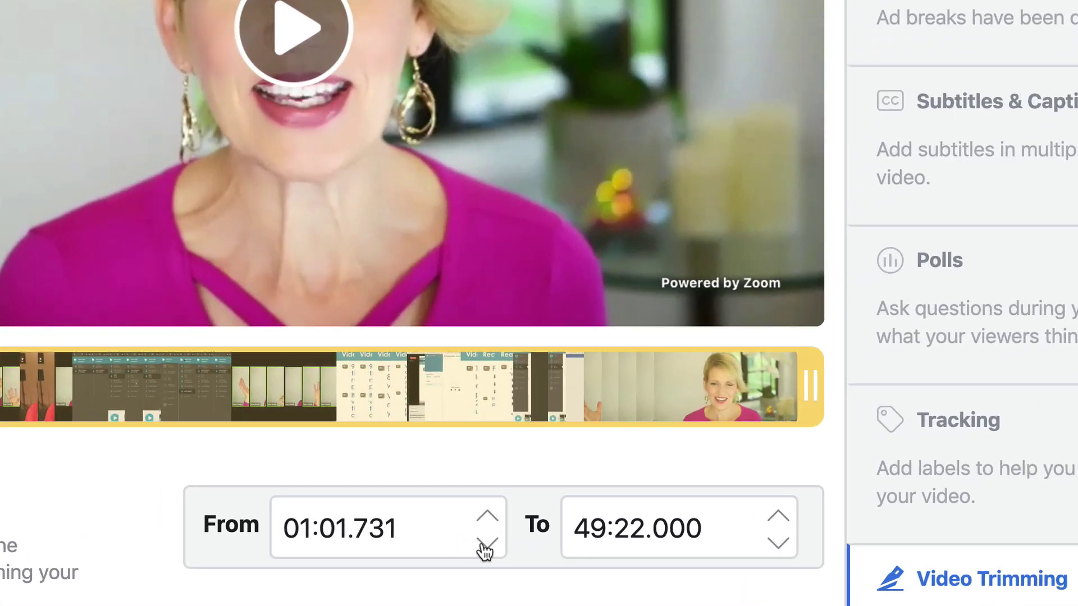
left_click(485, 547)
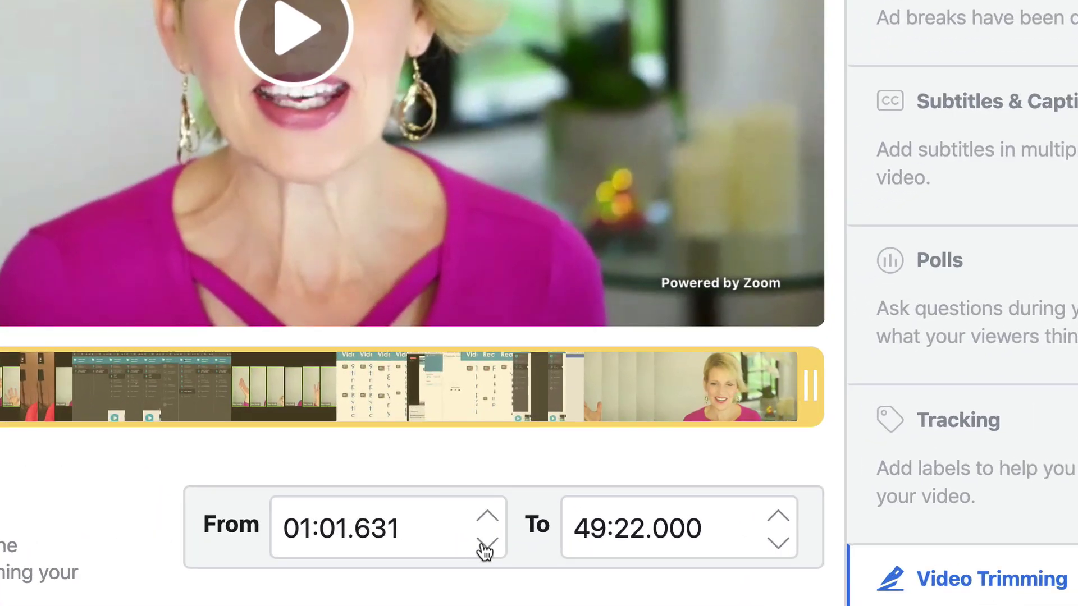
left_click(485, 547)
left_click(484, 547)
left_click(485, 548)
left_click(485, 547)
left_click(485, 548)
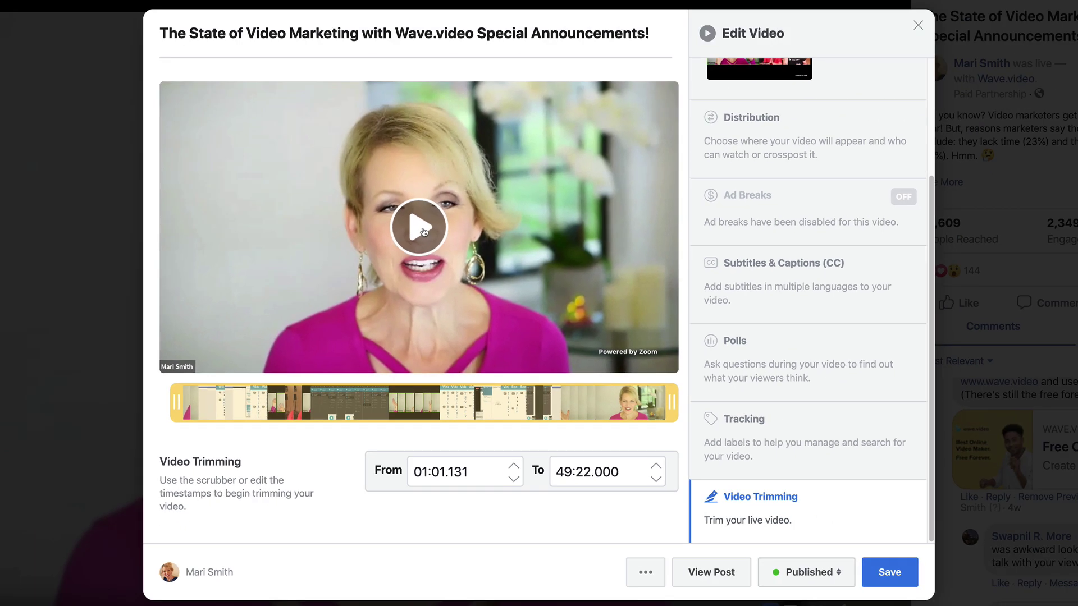
Set the trim start to 00:59.931 while previewing, then play and pause from the new start.
left_click(0, 261)
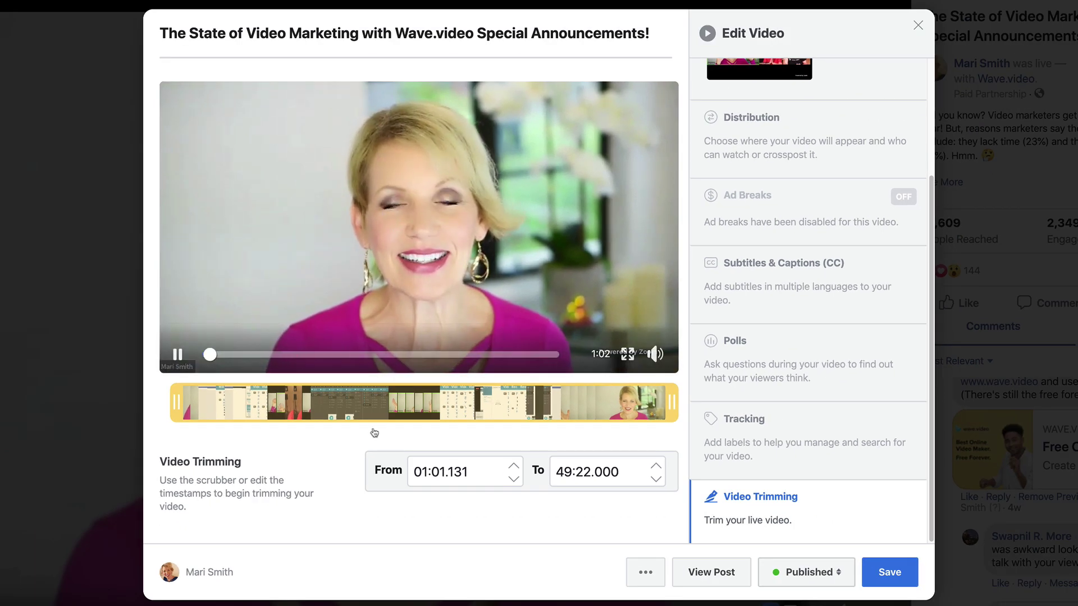
left_click(514, 479)
left_click(513, 479)
left_click(514, 480)
left_click(514, 479)
left_click(514, 480)
left_click(514, 480)
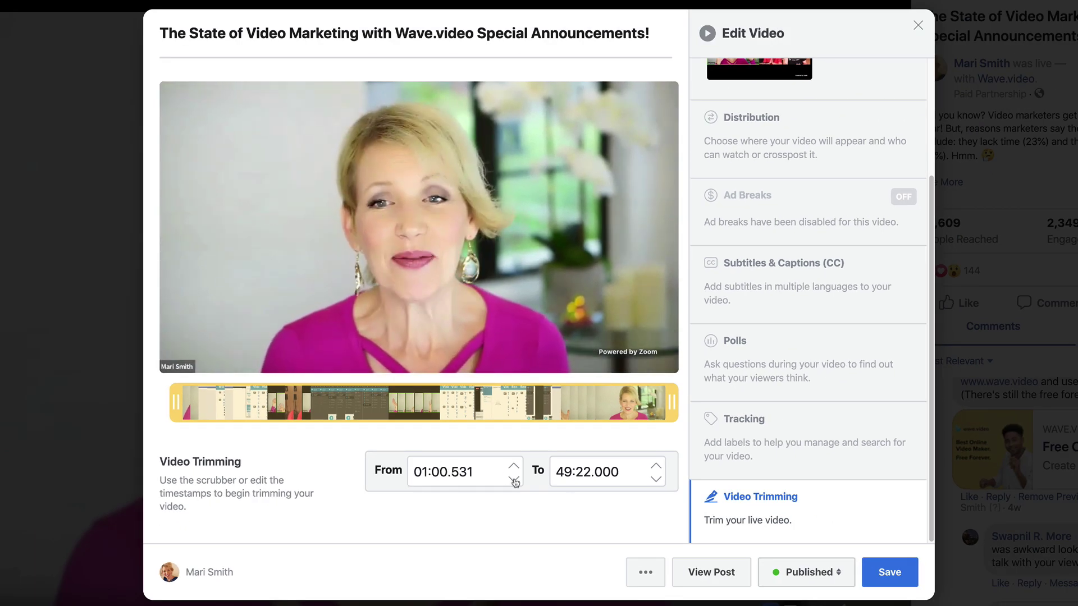
left_click(514, 480)
left_click(514, 480)
left_click(514, 479)
left_click(180, 354)
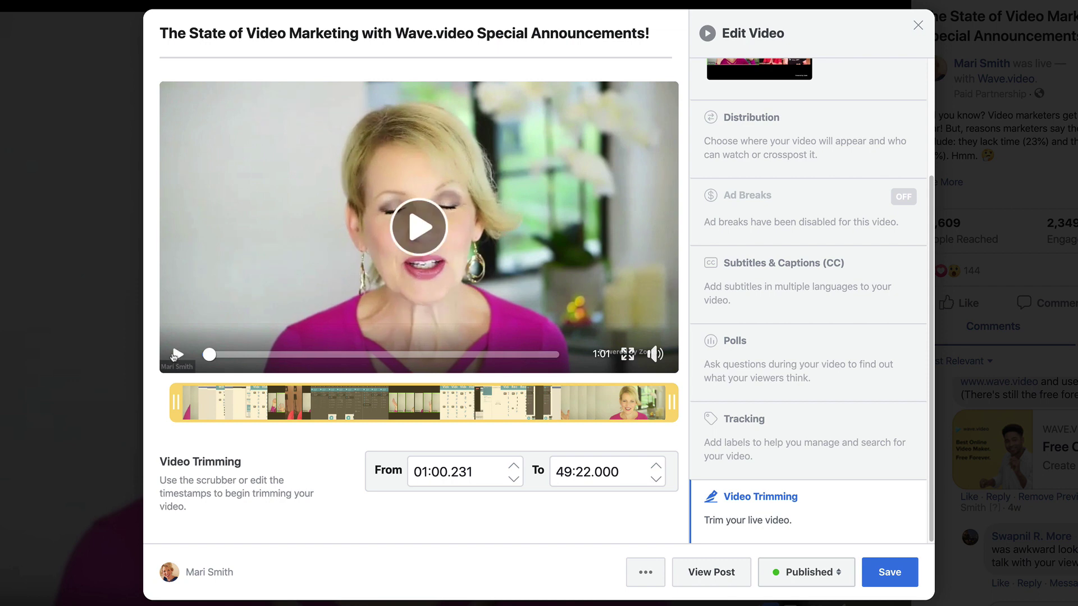
left_click(514, 480)
left_click(514, 479)
left_click(514, 479)
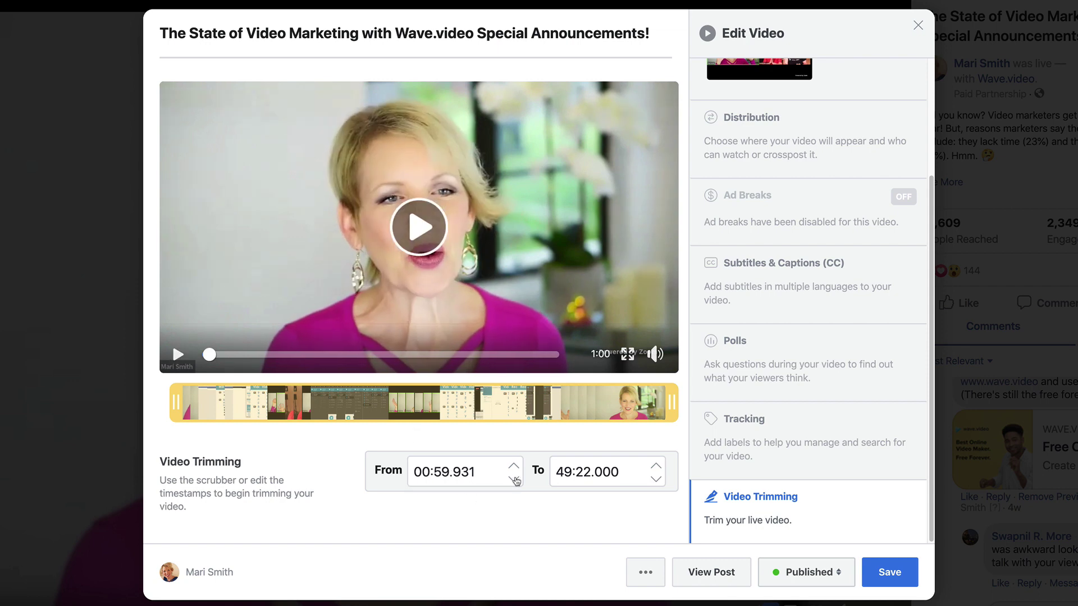
left_click(438, 218)
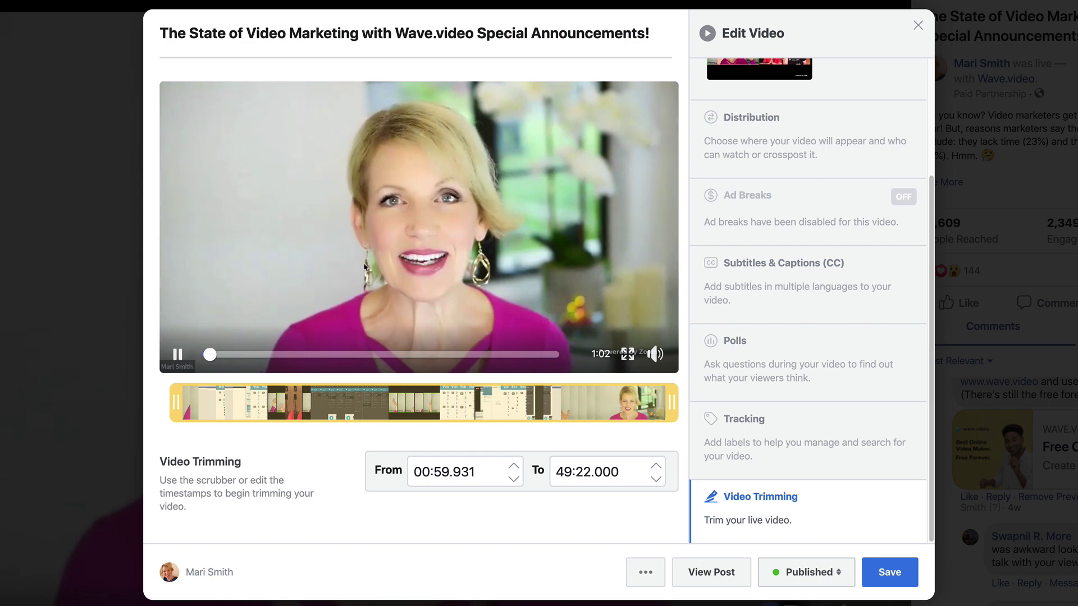
left_click(365, 267)
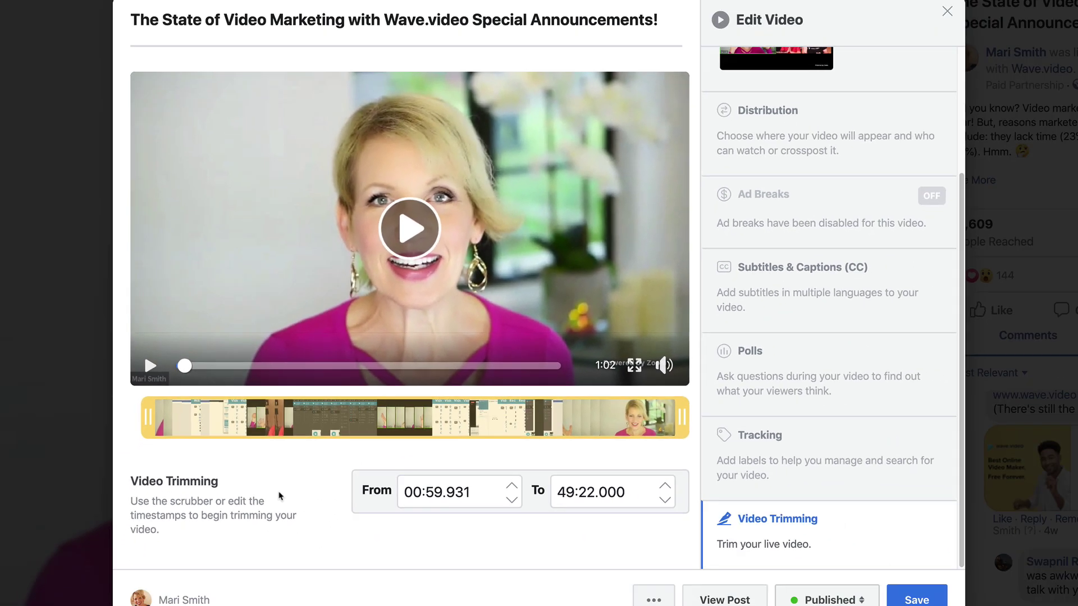
left_click_drag(682, 414, 416, 417)
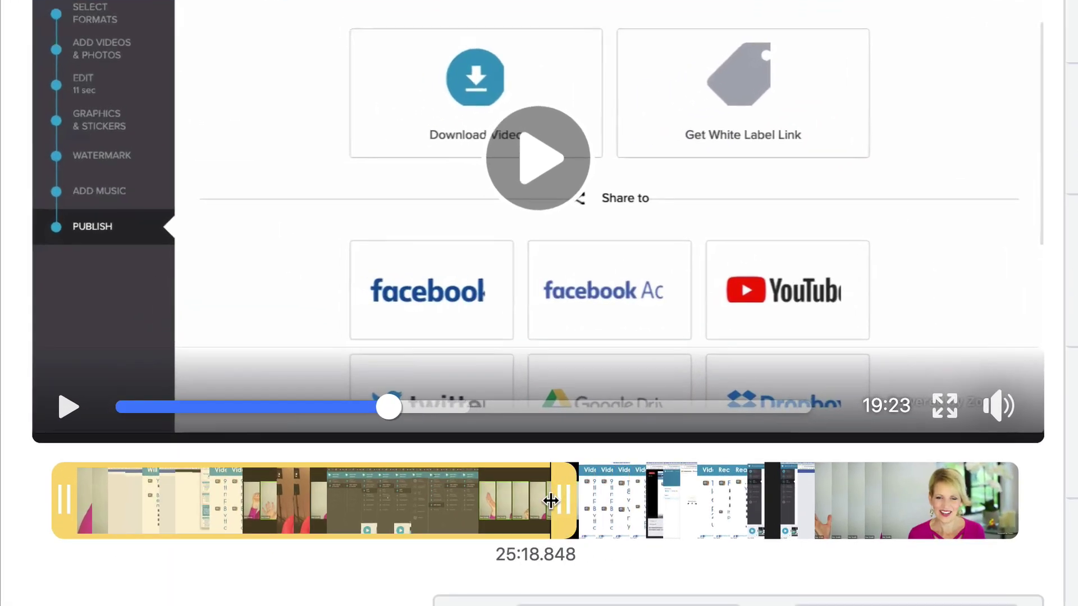
left_click_drag(551, 501, 651, 501)
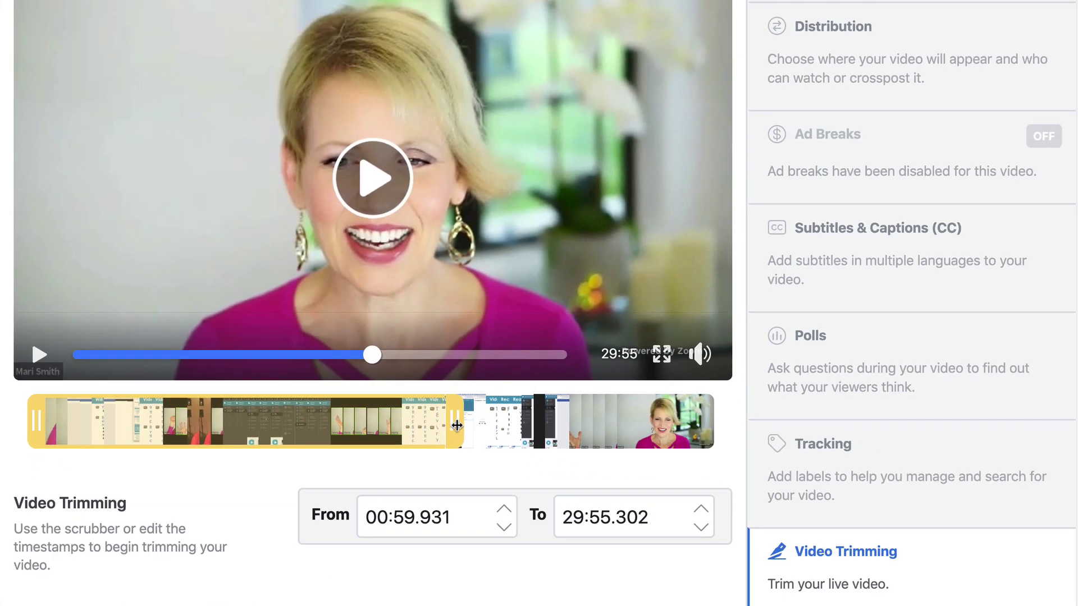
left_click_drag(456, 425, 722, 418)
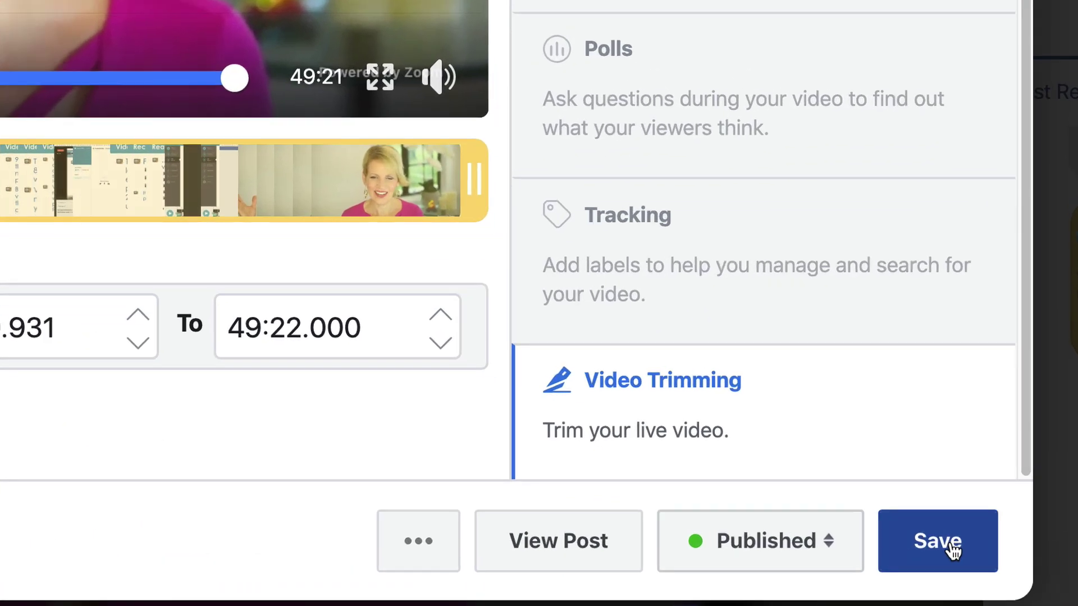
Save the trimmed live video and close the viewer to return to the Page.
left_click(953, 549)
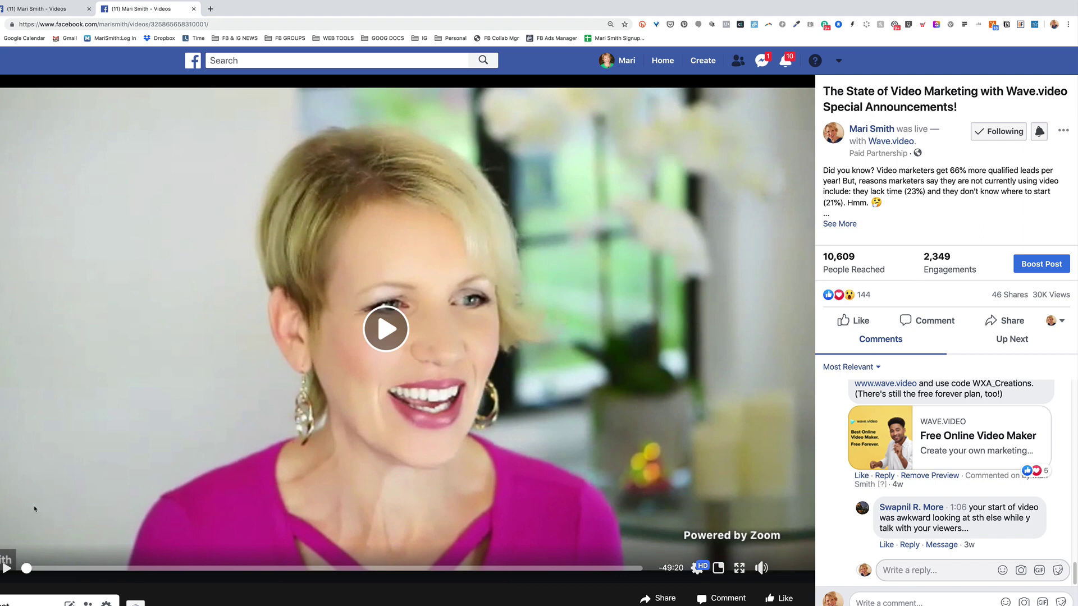
key("super+bracketleft")
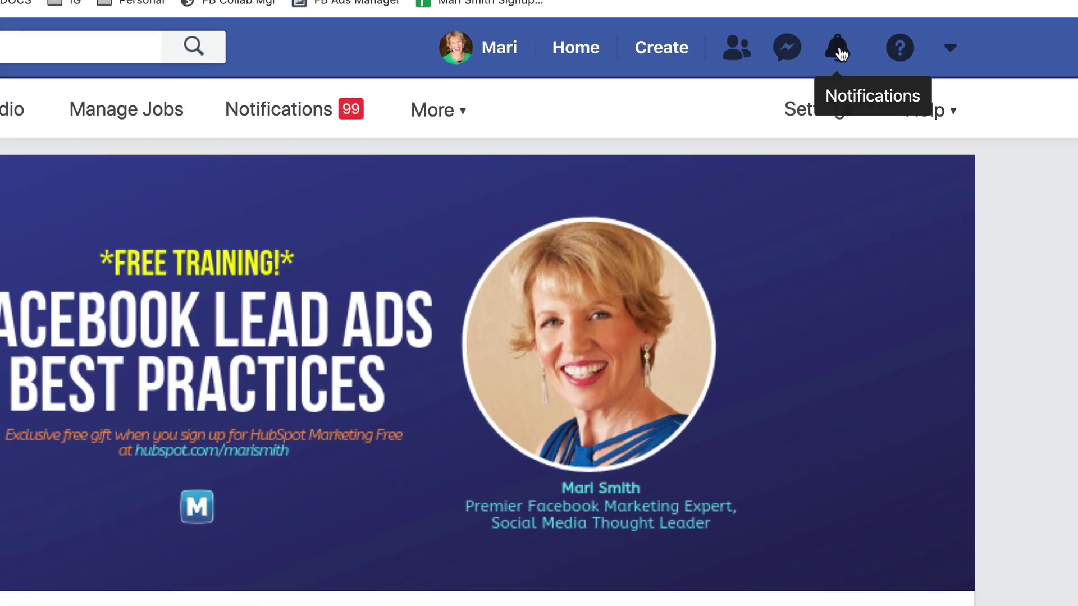
Open the trimmed video from its notification, pause it and jump back to its start.
left_click(838, 51)
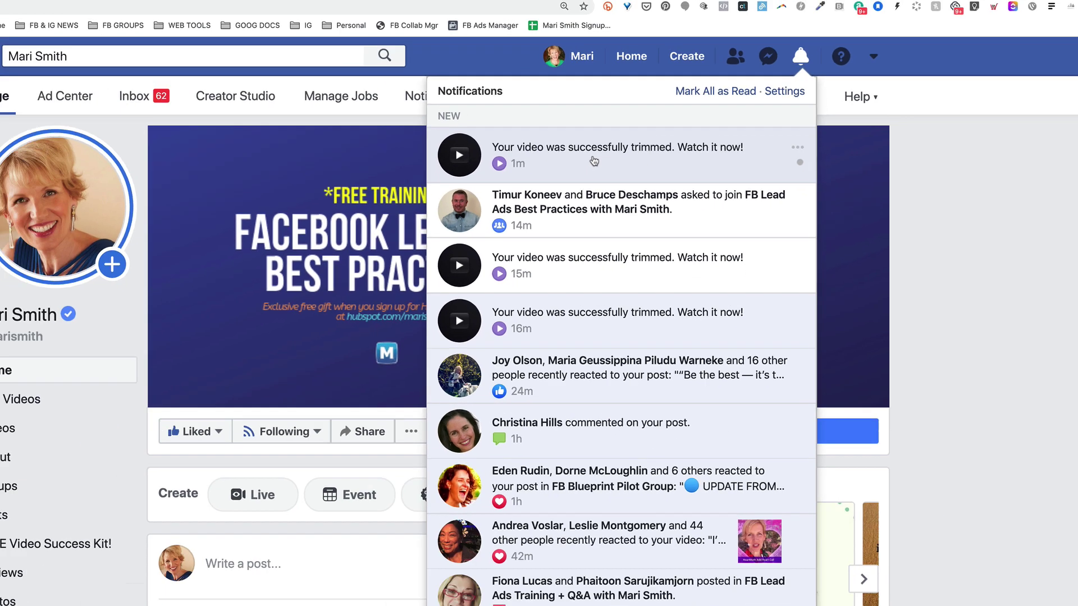
left_click(517, 210)
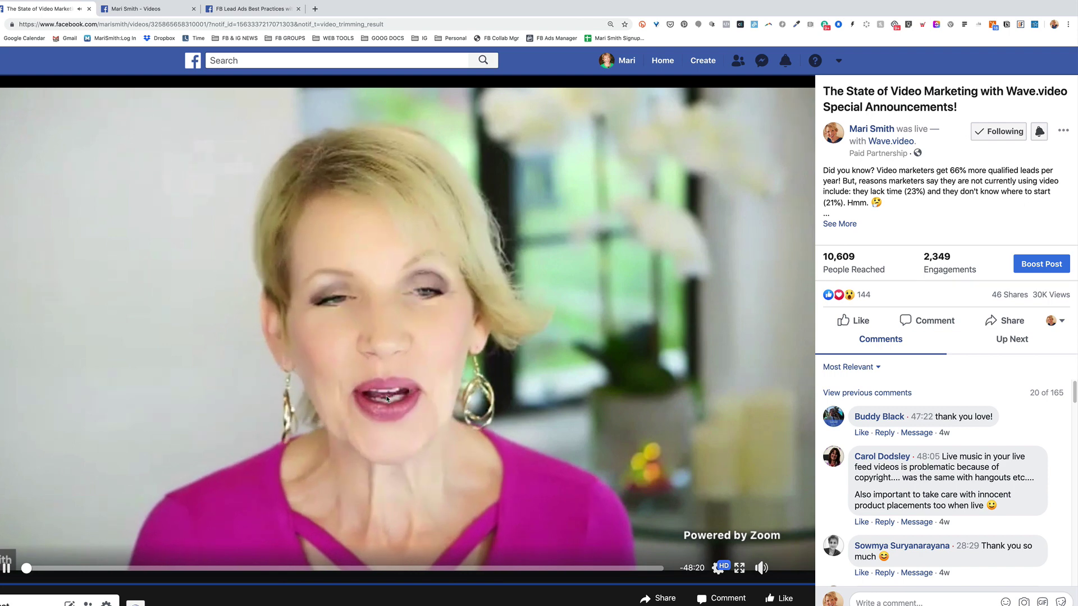
left_click(387, 398)
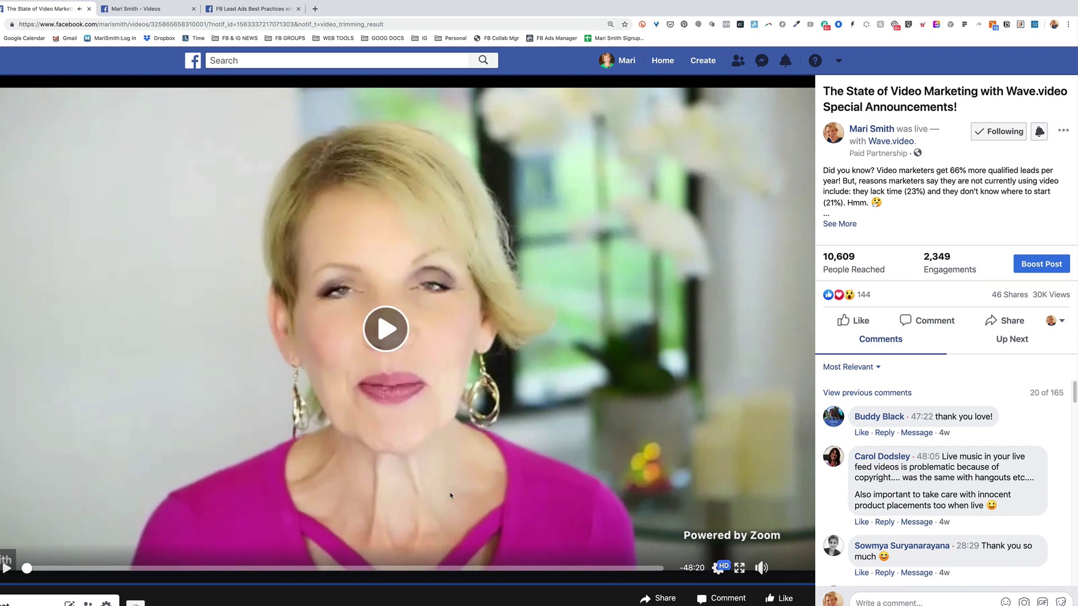
left_click(21, 569)
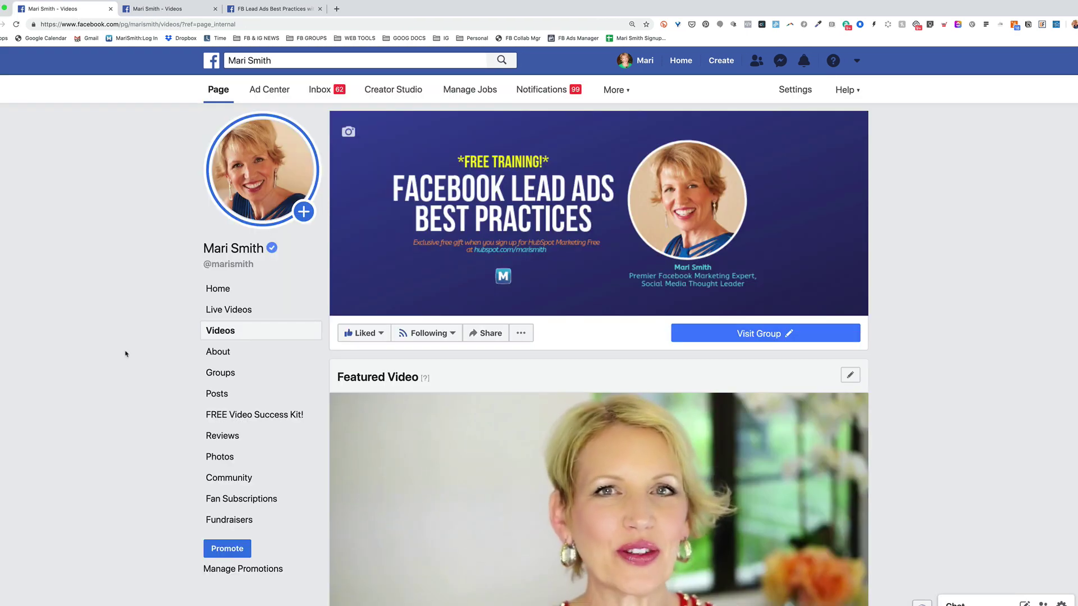
Scroll down to All Videos and open 'Social Media Content Marketing Made Easy!'.
scroll(125, 354, "down", 5)
scroll(126, 354, "down", 5)
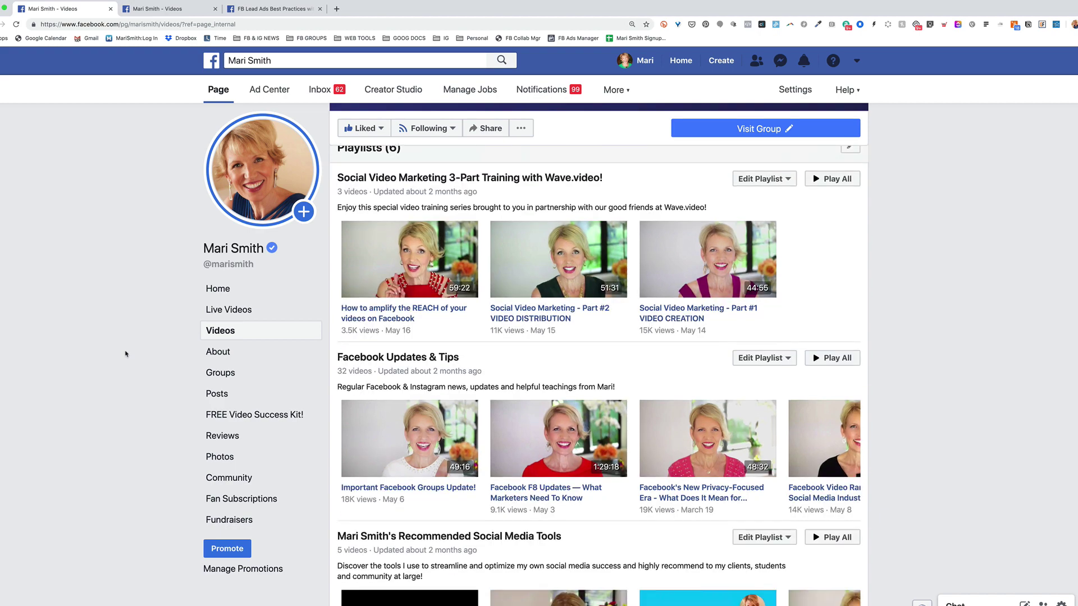
scroll(126, 353, "down", 1)
scroll(126, 354, "down", 1)
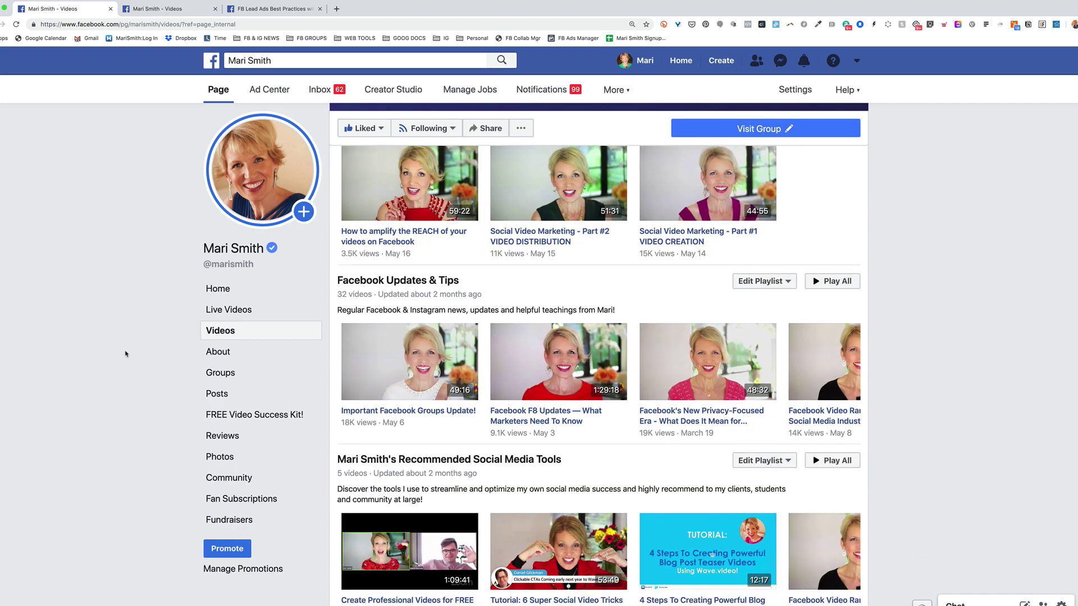
scroll(126, 354, "down", 2)
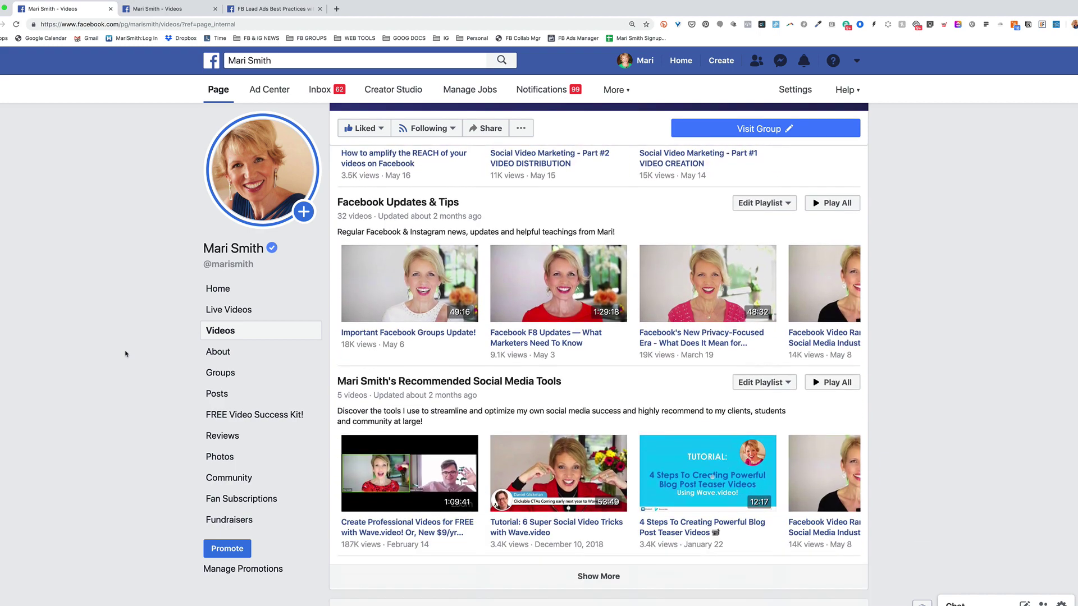
scroll(126, 353, "down", 6)
scroll(126, 354, "down", 1)
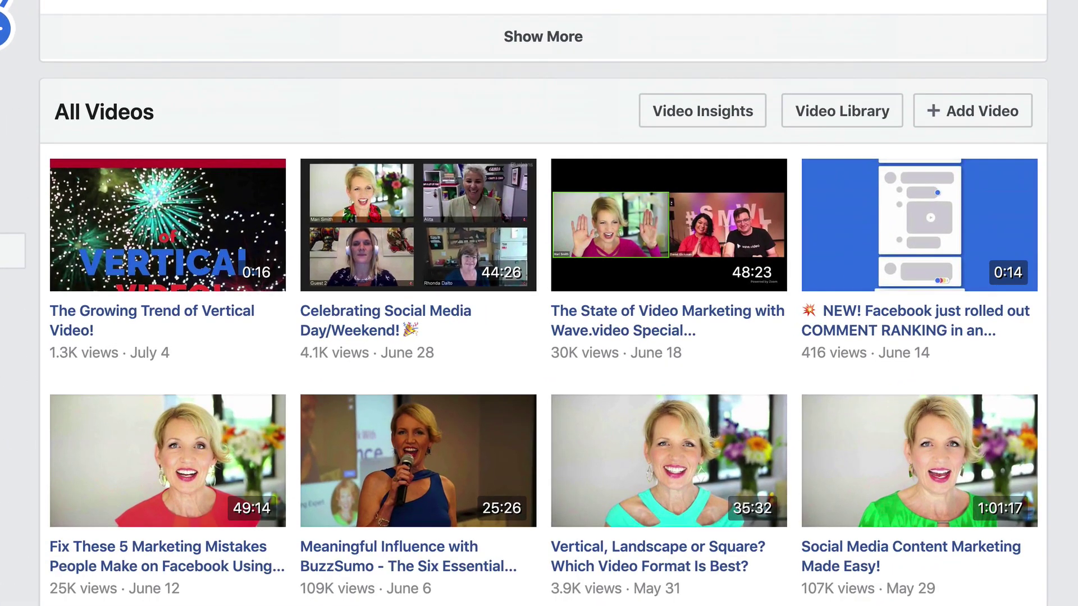
scroll(544, 303, "down", 1)
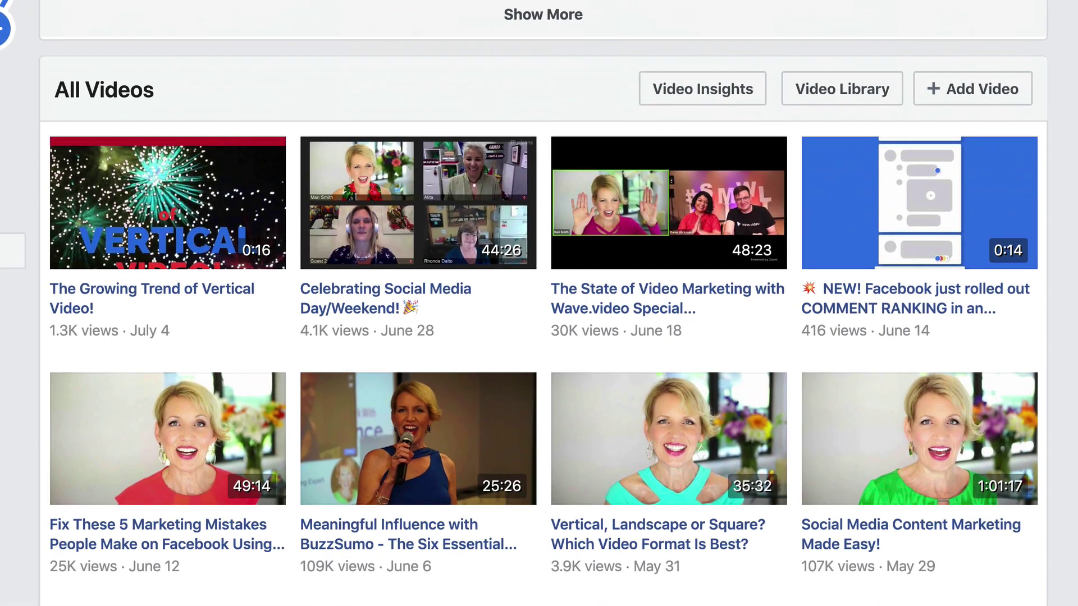
scroll(543, 303, "down", 1)
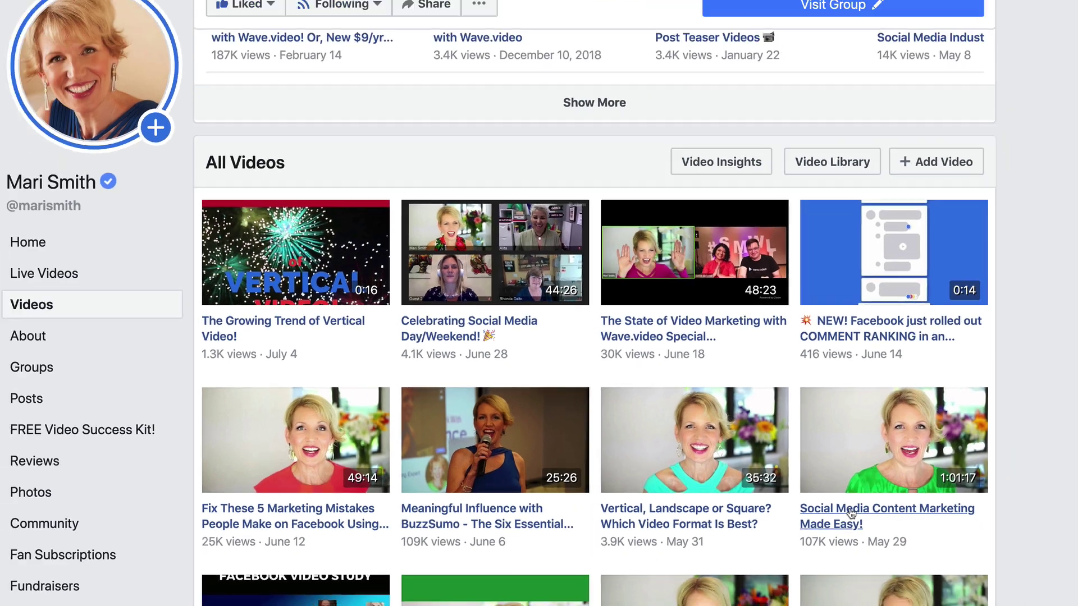
left_click(851, 513)
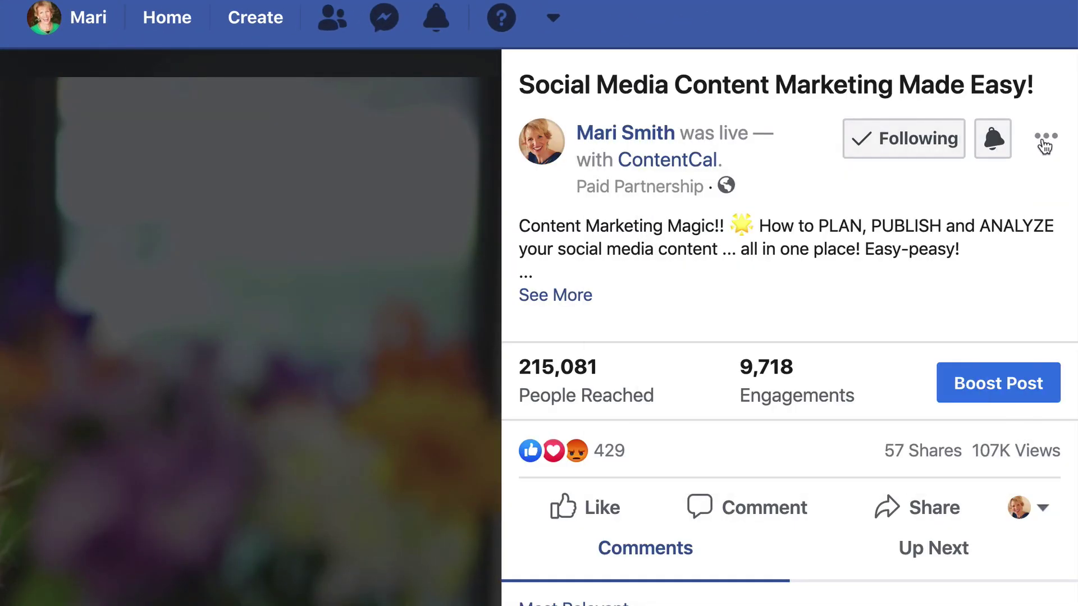
View the post's options menu, dismiss it, and exit back to the All Videos grid.
left_click(1045, 139)
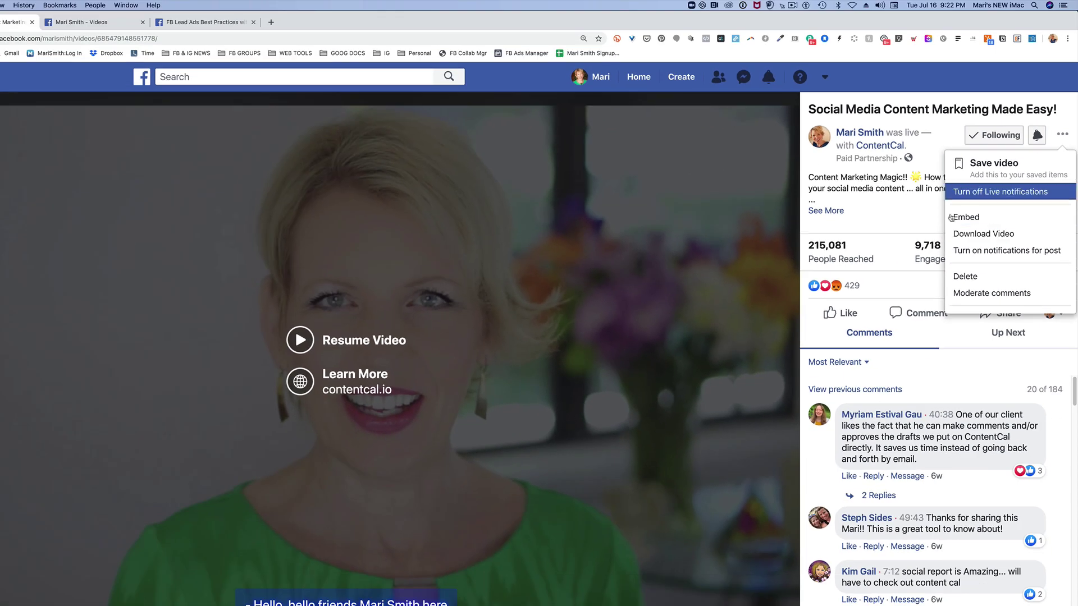
left_click(548, 198)
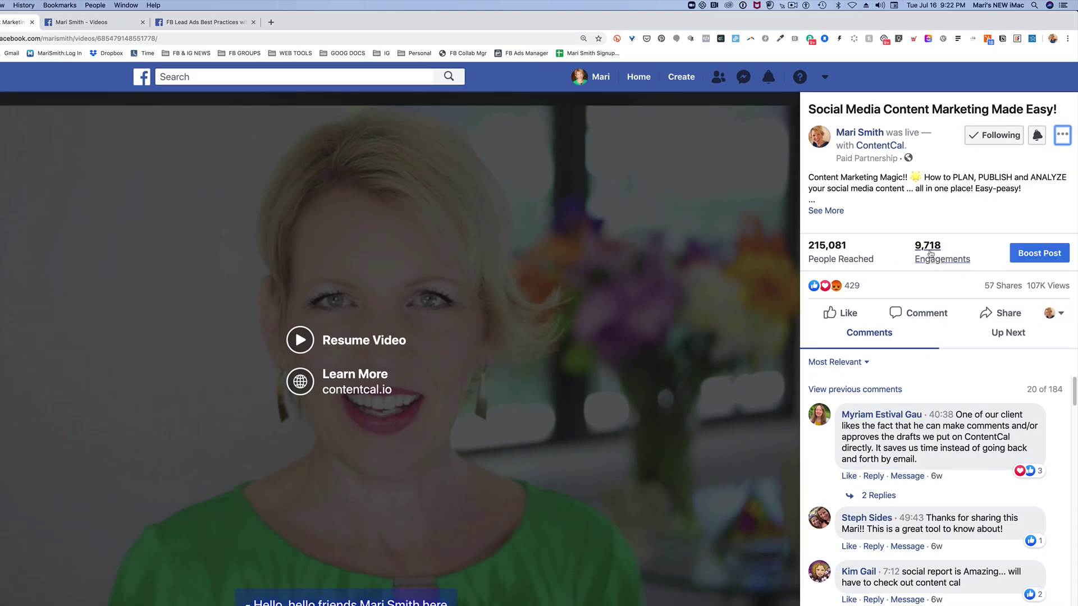
key("Escape")
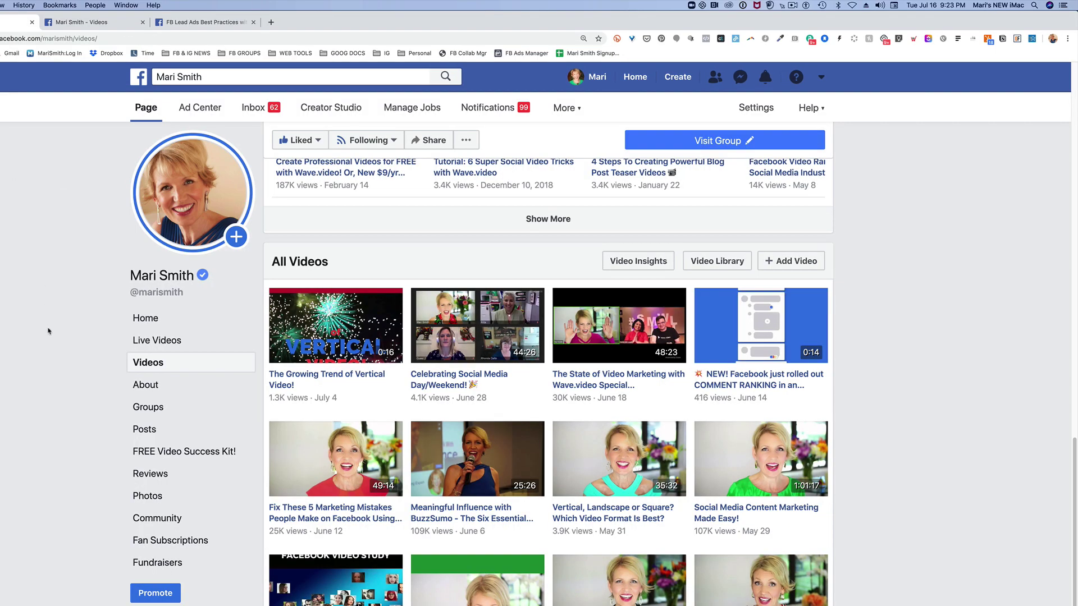